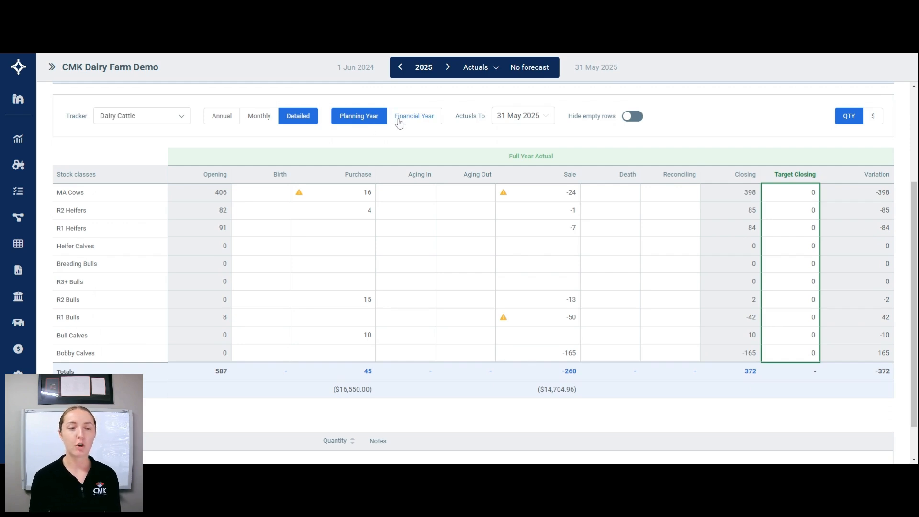
# Show the Dairy Cattle tracker by financial year instead of planning year
pyautogui.click(406, 121)
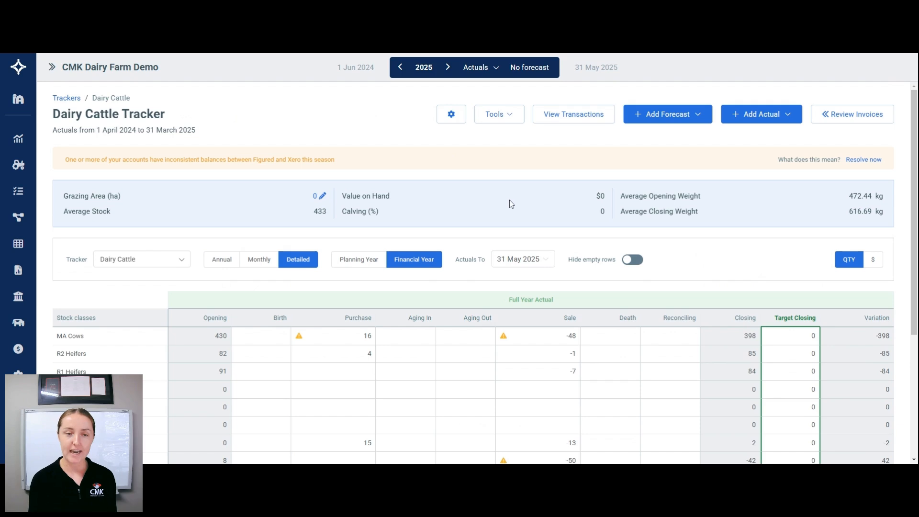
pyautogui.scroll(-2, 508, 184)
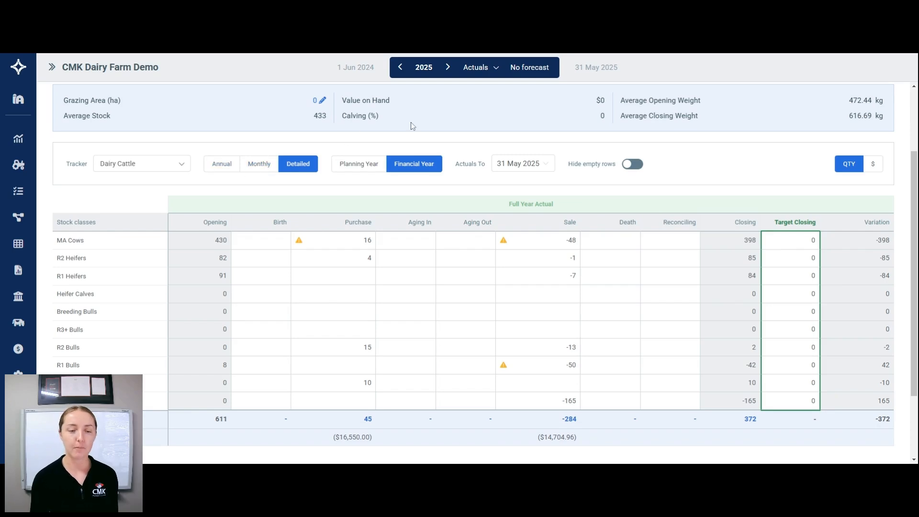
pyautogui.scroll(-1, 411, 122)
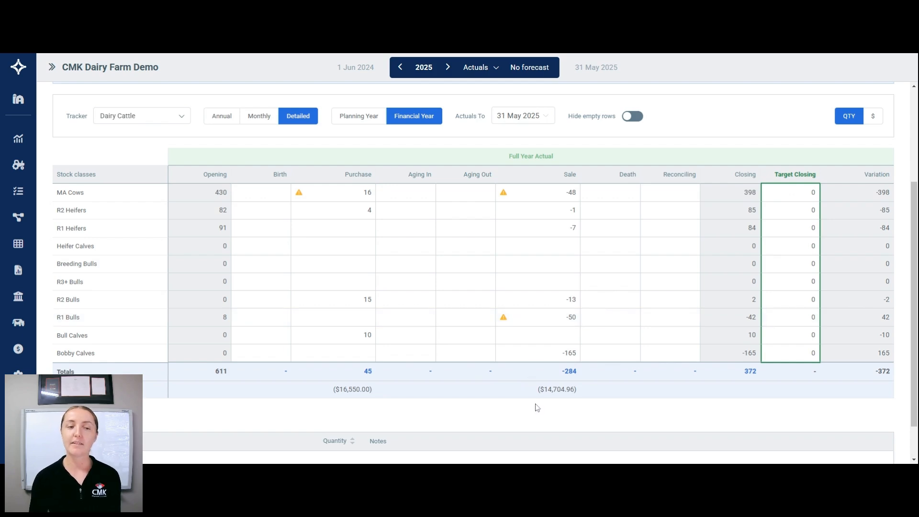
# Open the MA Cows purchases and import the unreconciled transactions from Xero
pyautogui.click(352, 193)
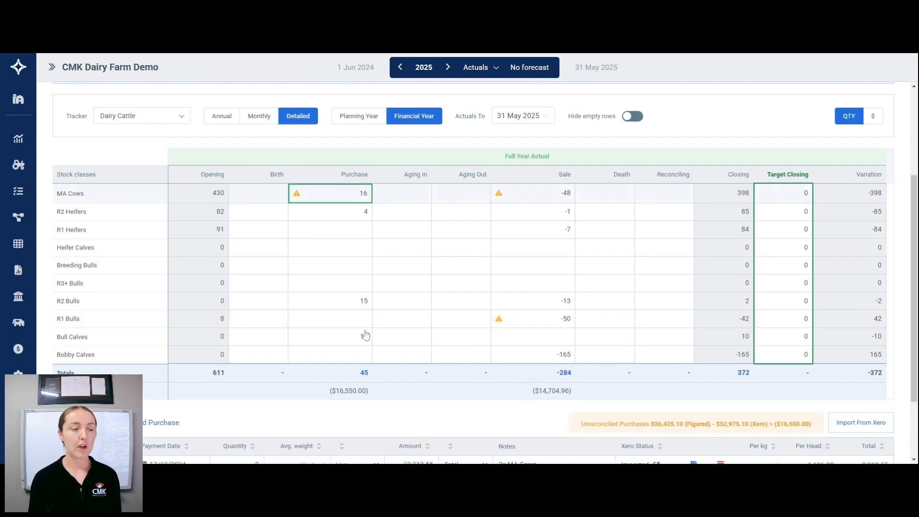
pyautogui.scroll(-2, 437, 379)
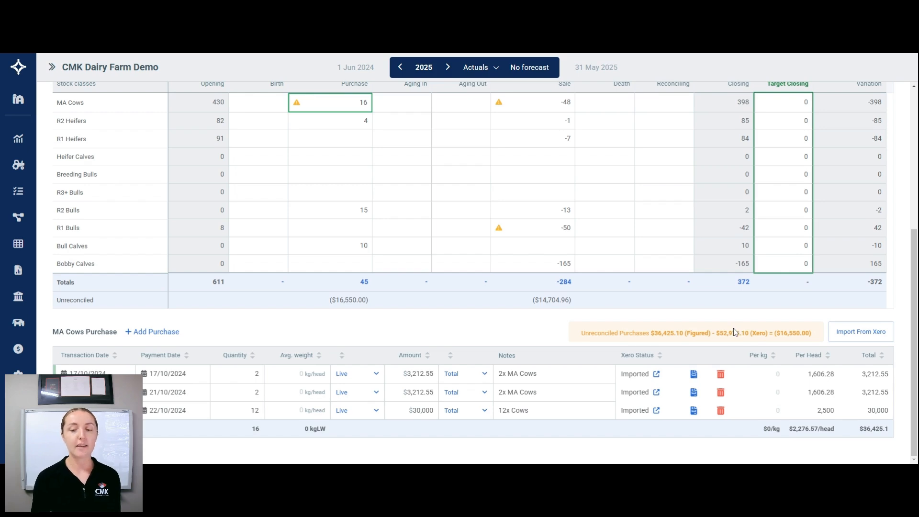
pyautogui.click(856, 339)
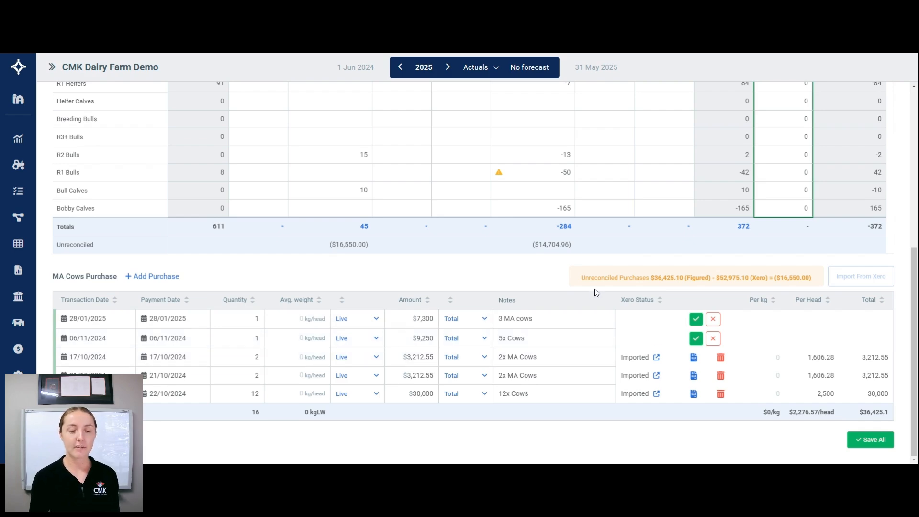
# Set the imported MA Cows purchase quantities to 3 for 28/01/2025 and 5 for 06/11/2024, and save both
pyautogui.click(247, 319)
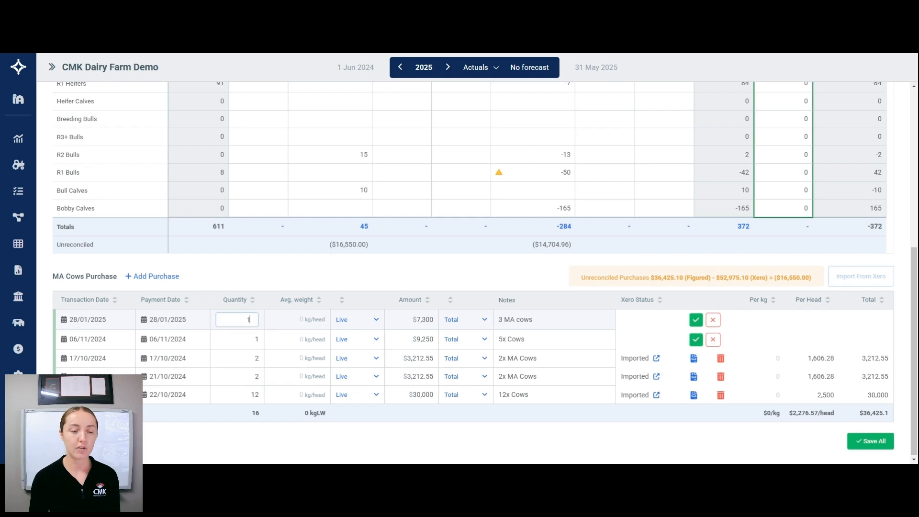
pyautogui.press('BackSpace')
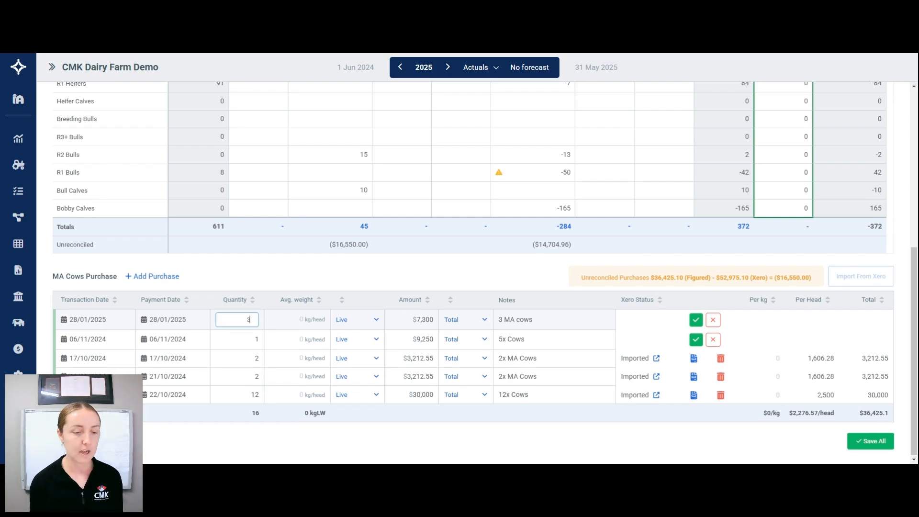
pyautogui.click(249, 339)
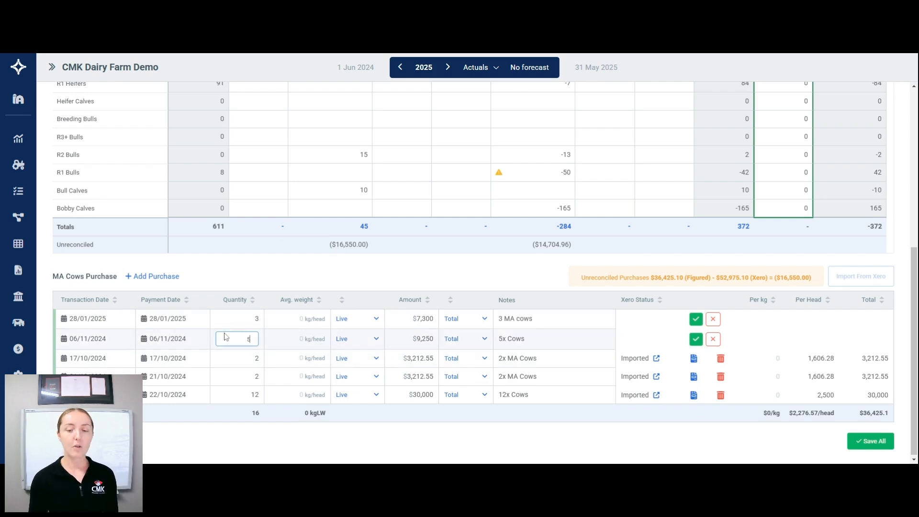
pyautogui.click(696, 339)
pyautogui.click(696, 320)
# Open the MA Cows sales and import the unreconciled transactions from Xero
pyautogui.scroll(3, 651, 283)
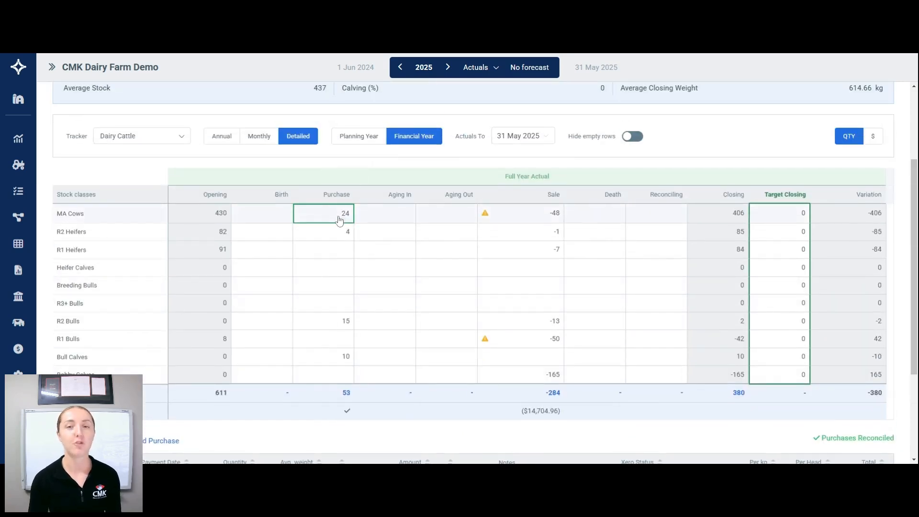
pyautogui.click(513, 215)
pyautogui.scroll(-5, 716, 316)
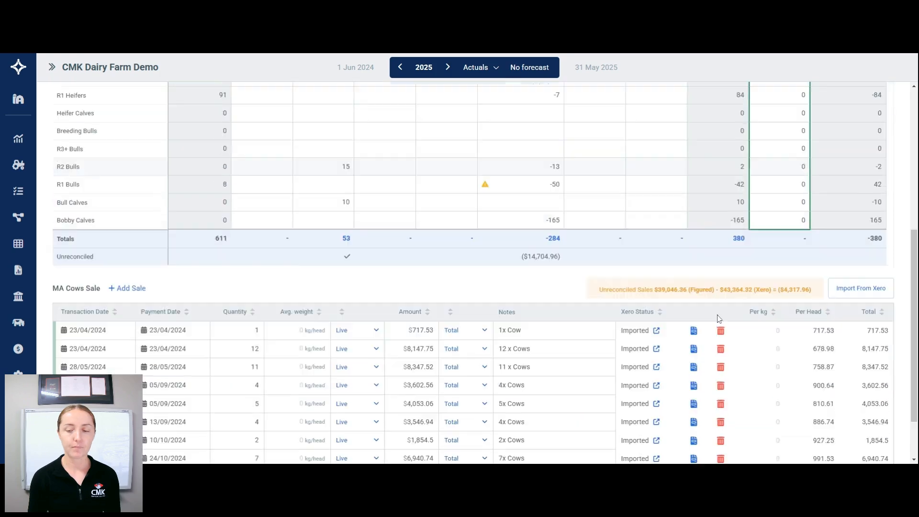
pyautogui.click(861, 221)
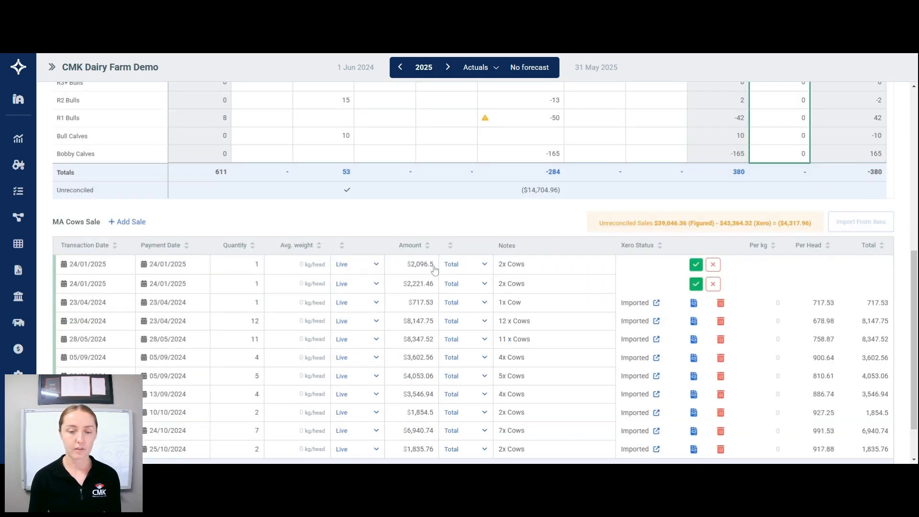
# Set the quantity of both imported 24/01/2025 MA Cows sales to 2 and save them
pyautogui.scroll(-1, 335, 282)
pyautogui.click(237, 237)
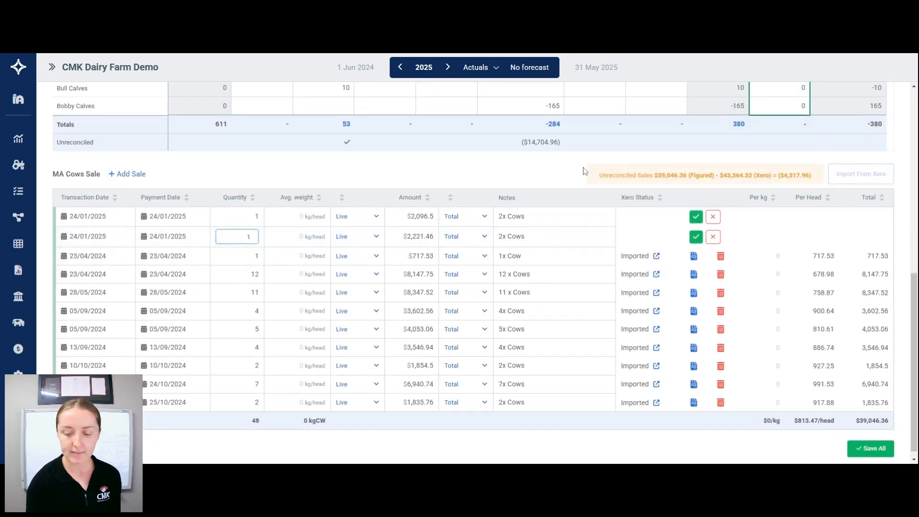
pyautogui.write('2')
pyautogui.click(249, 217)
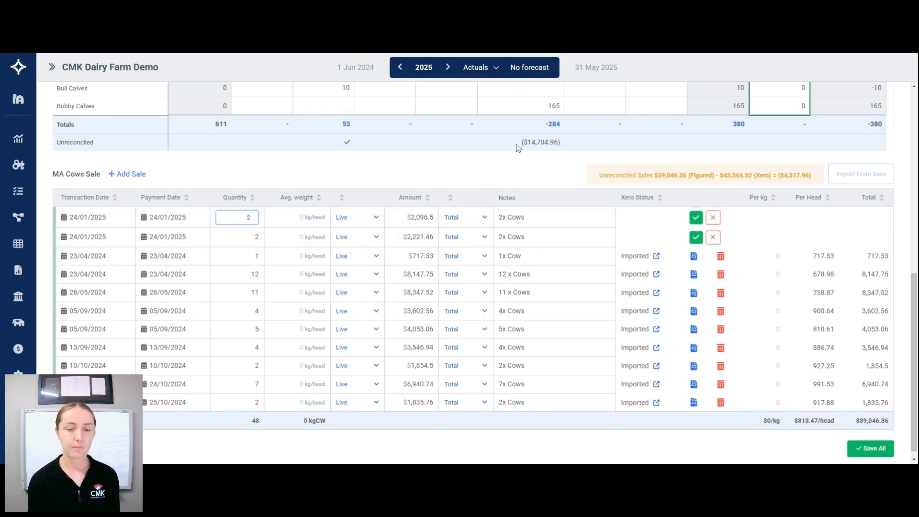
pyautogui.click(534, 169)
pyautogui.click(696, 237)
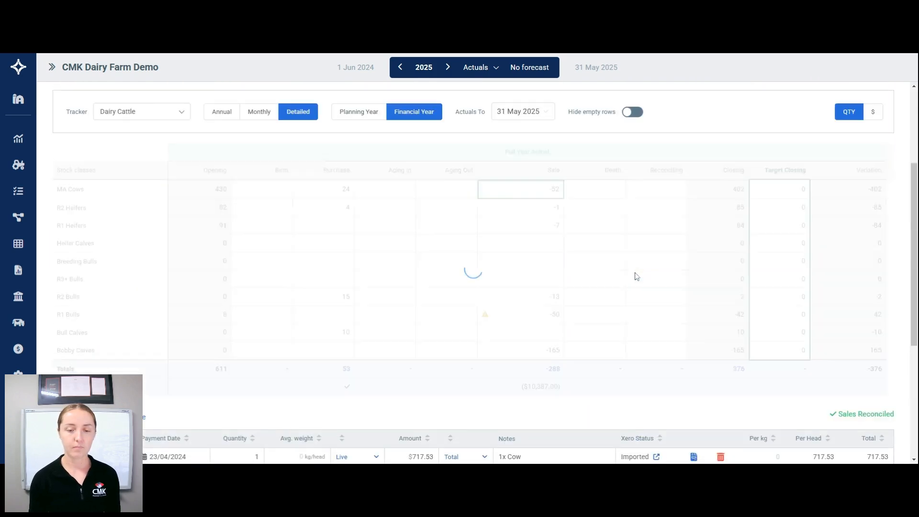
# Import the unreconciled R1 Bulls sale from Xero and save the 18/12/2024 transaction with a quantity of 17
pyautogui.click(540, 320)
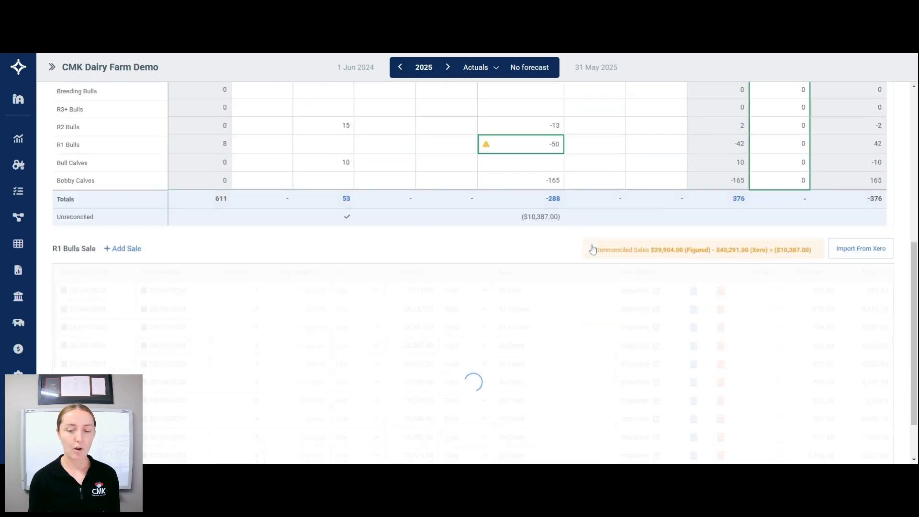
pyautogui.click(857, 313)
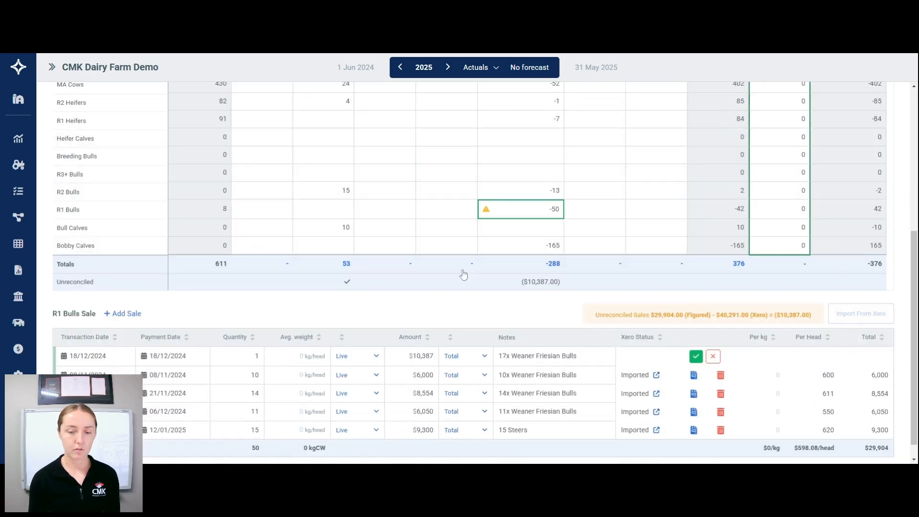
pyautogui.click(249, 337)
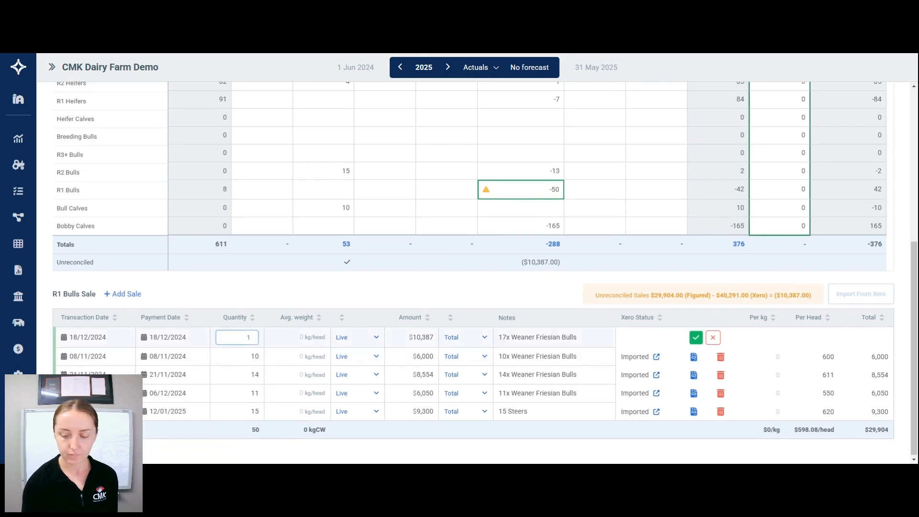
pyautogui.write('7')
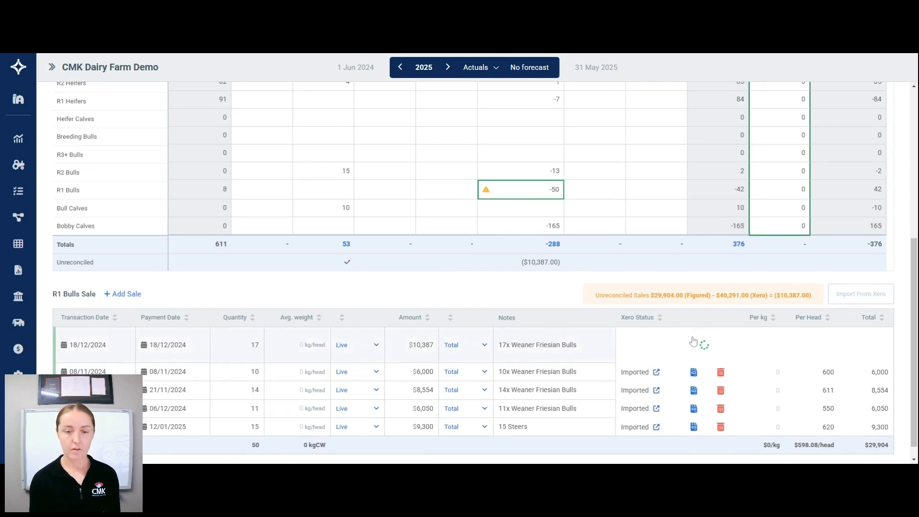
pyautogui.click(696, 337)
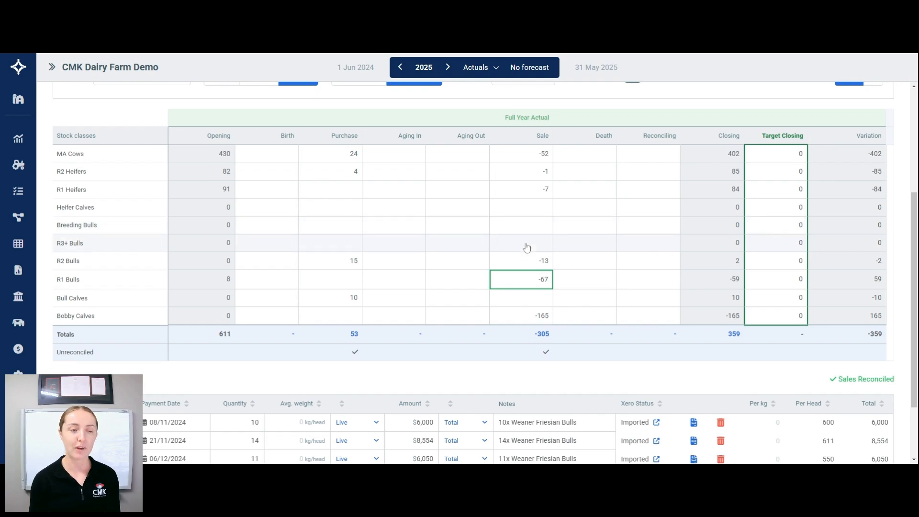
# Automatically age the opening actual stock into the mature stock classes with Auto-age Actuals
pyautogui.scroll(1, 529, 353)
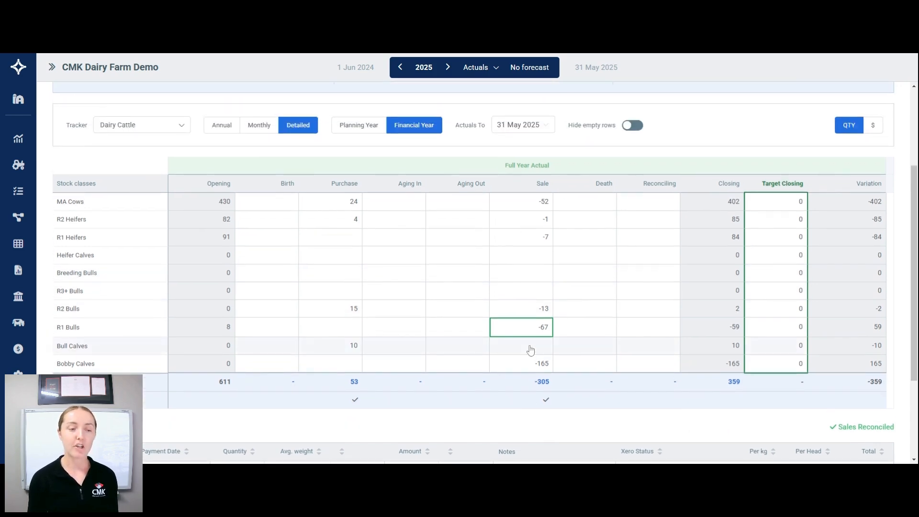
pyautogui.scroll(1, 460, 333)
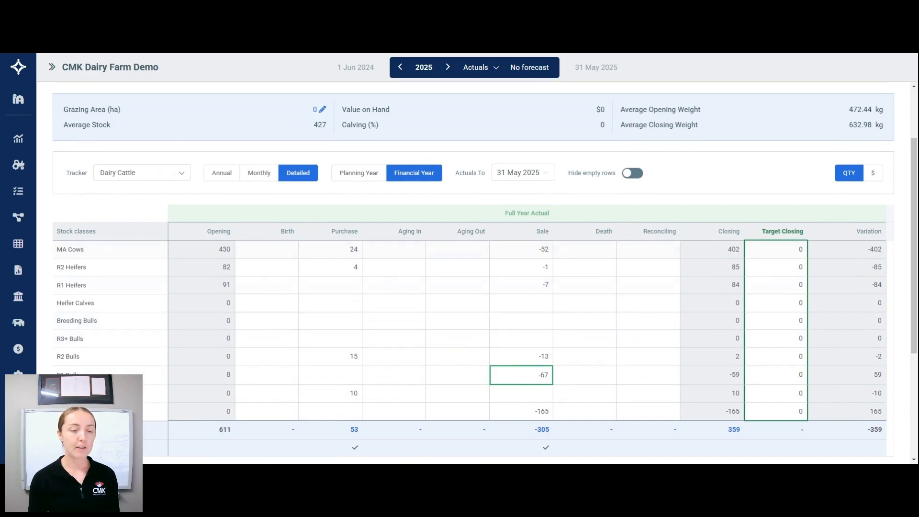
pyautogui.scroll(2, 262, 284)
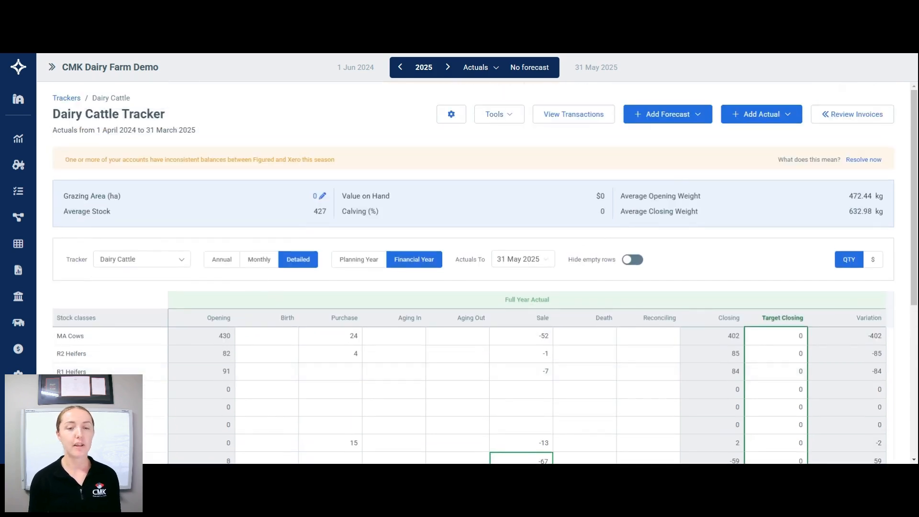
pyautogui.click(507, 117)
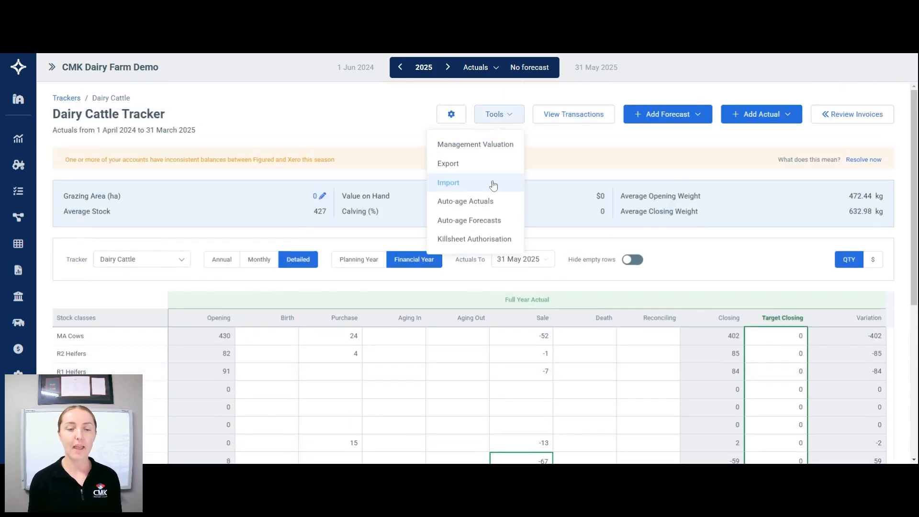
pyautogui.click(490, 206)
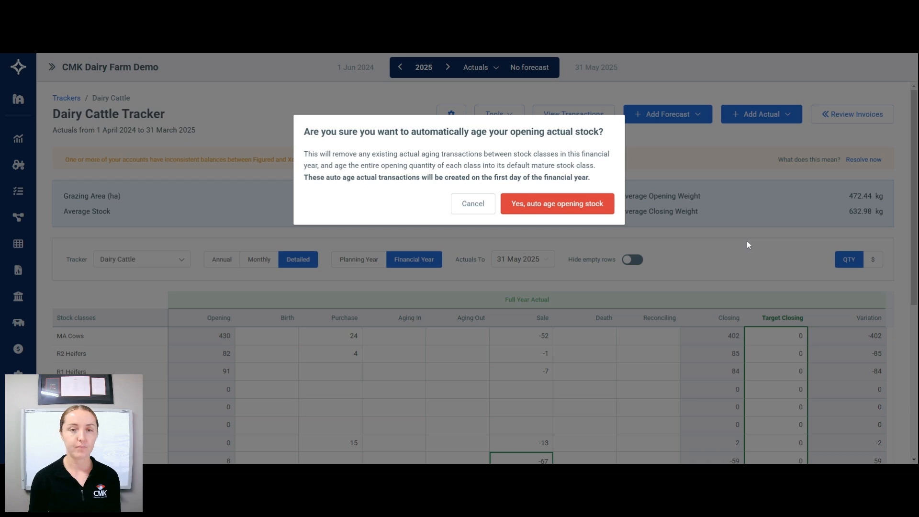
pyautogui.click(587, 209)
# Switch the tracker table from the detailed to the monthly view
pyautogui.scroll(-4, 587, 213)
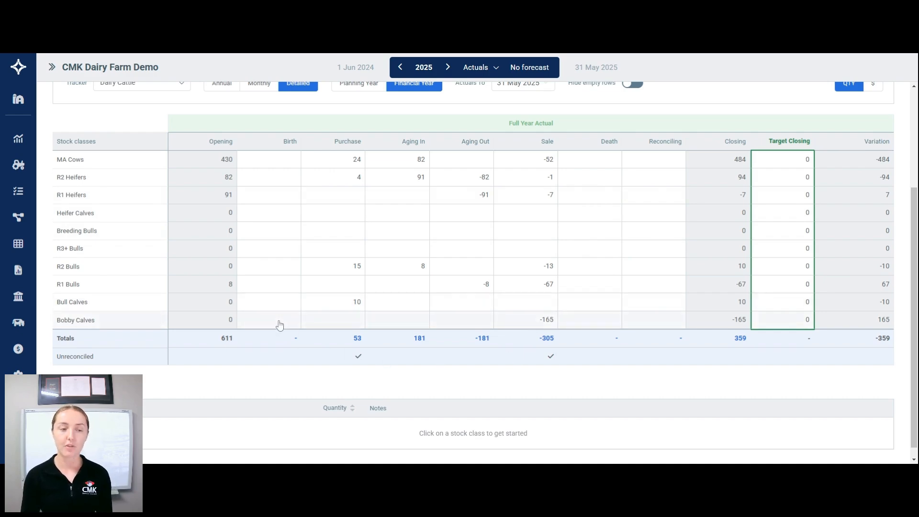
pyautogui.scroll(1, 280, 325)
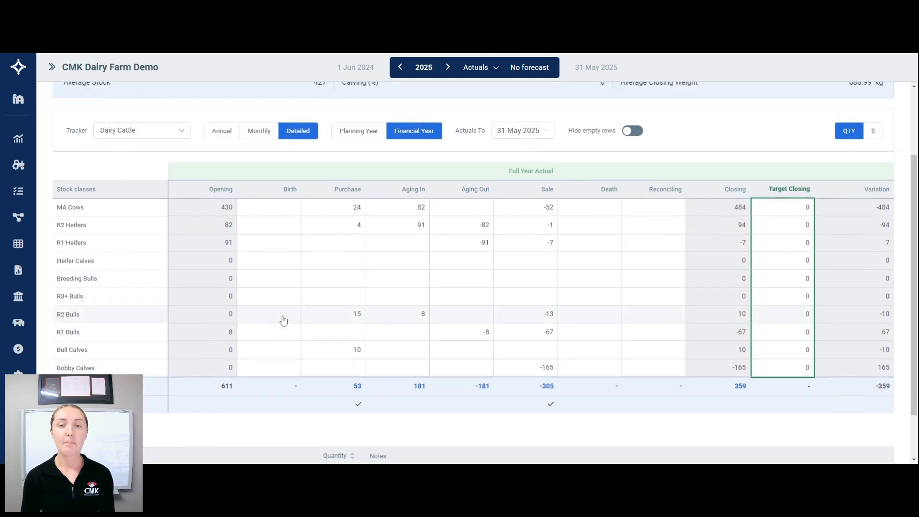
pyautogui.click(262, 130)
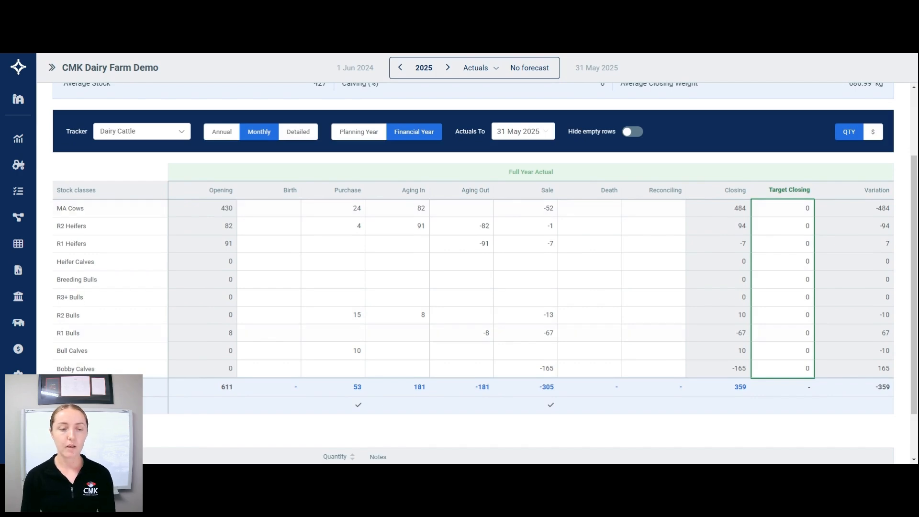
# Record 165 Bobby Calves births in Jul 2024 and save the change
pyautogui.scroll(-3, 370, 335)
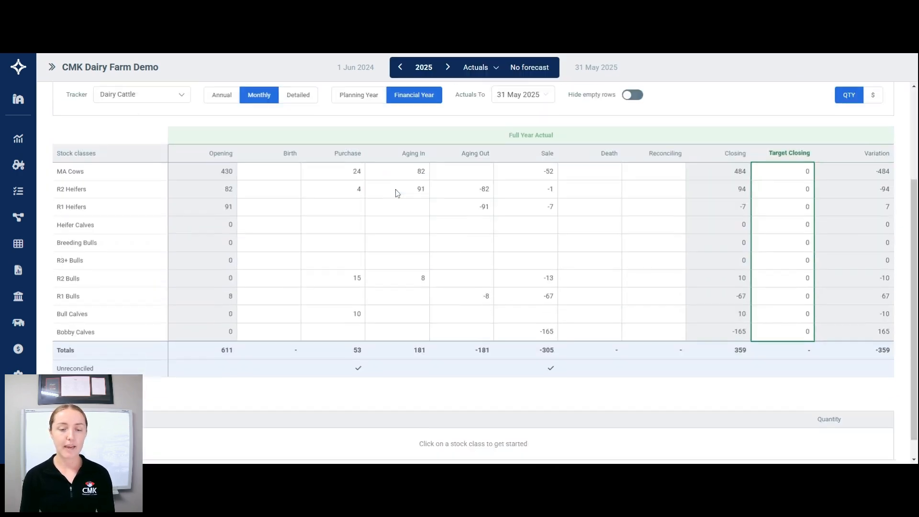
pyautogui.click(258, 325)
pyautogui.scroll(-3, 423, 367)
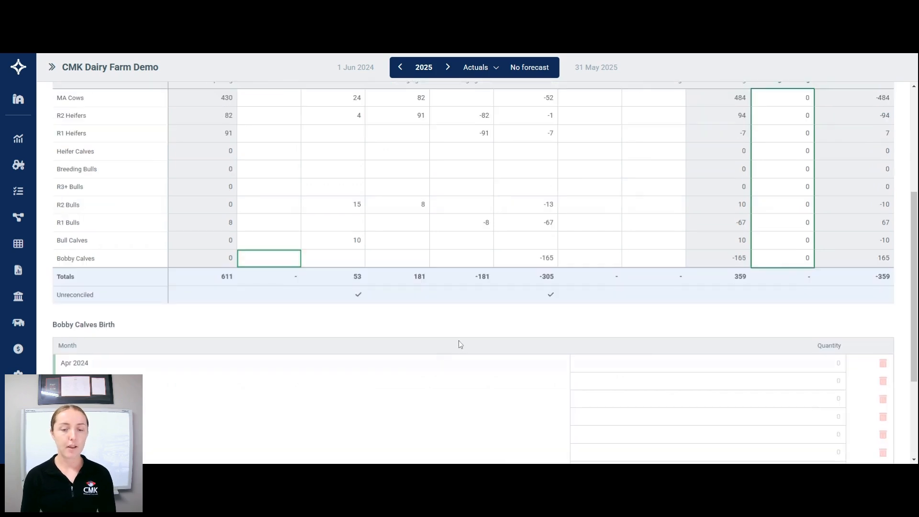
pyautogui.click(829, 324)
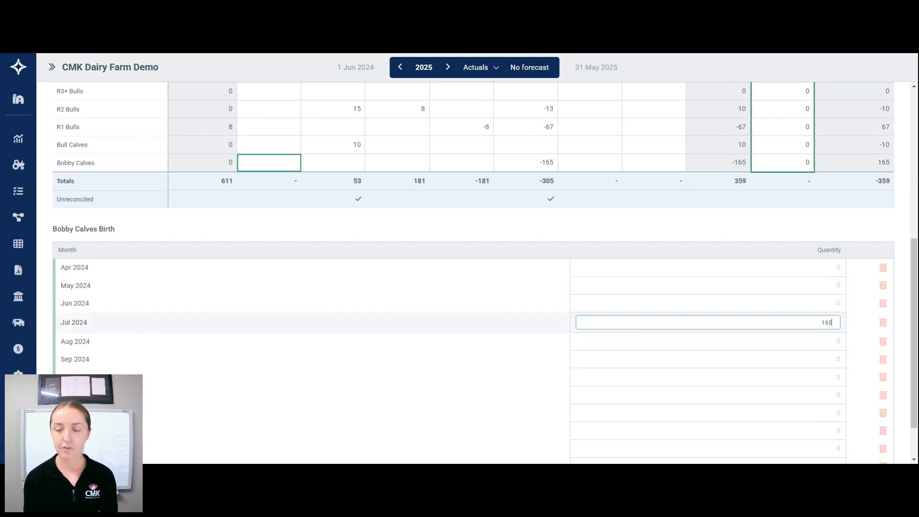
pyautogui.press('Return')
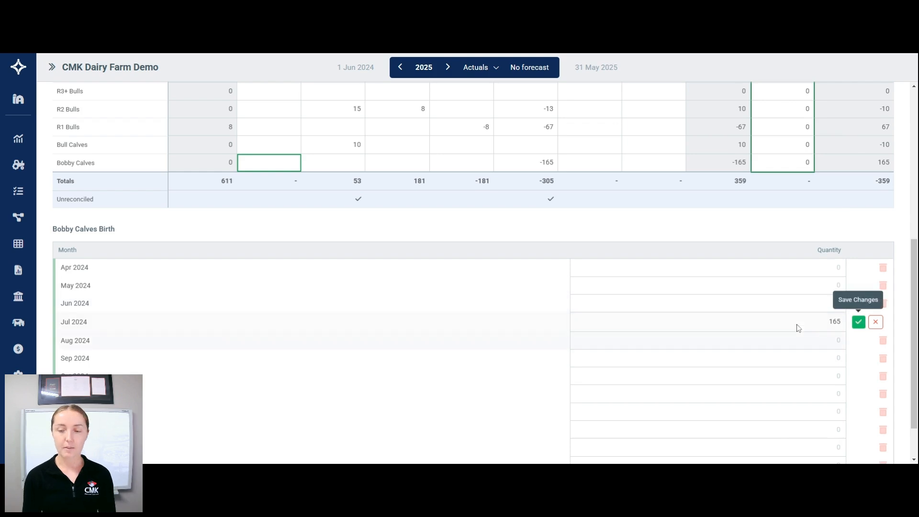
pyautogui.click(856, 326)
# Record 67 R1 Bulls births in Jul 2024 and save the change
pyautogui.scroll(3, 622, 292)
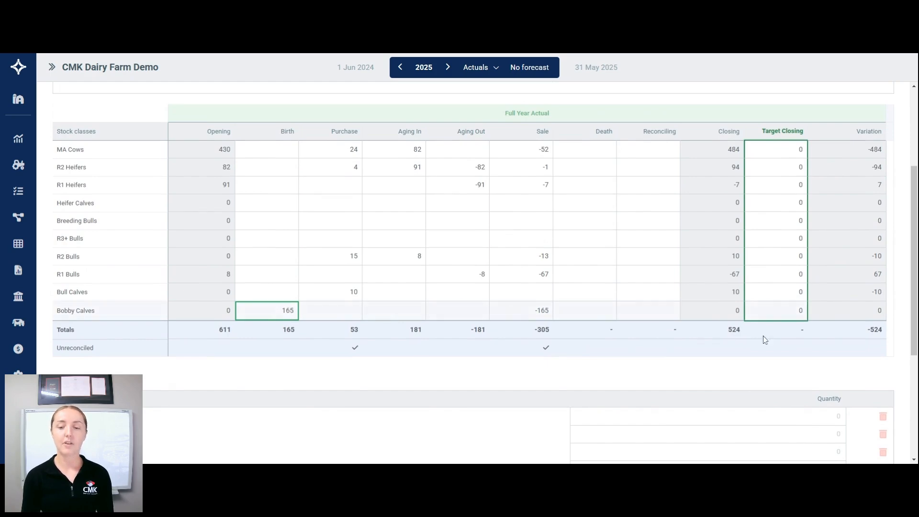
pyautogui.scroll(-1, 731, 344)
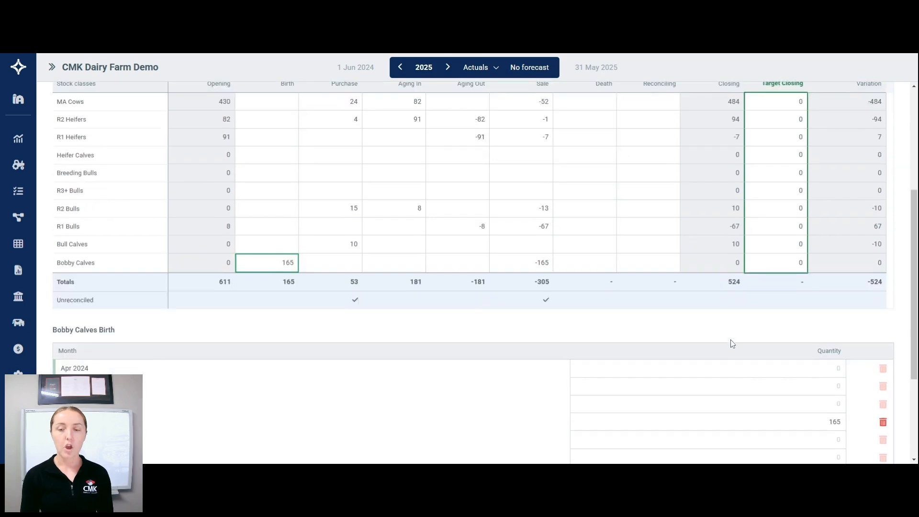
pyautogui.click(271, 235)
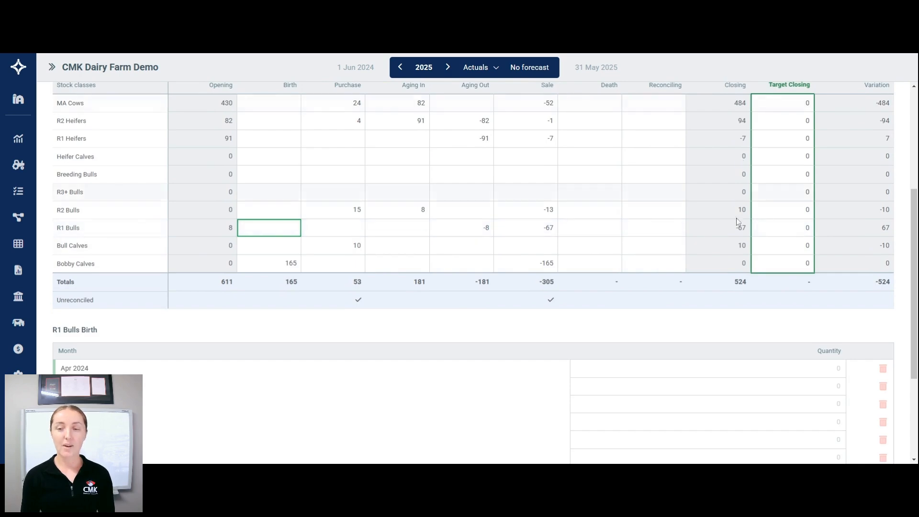
pyautogui.scroll(-1, 736, 233)
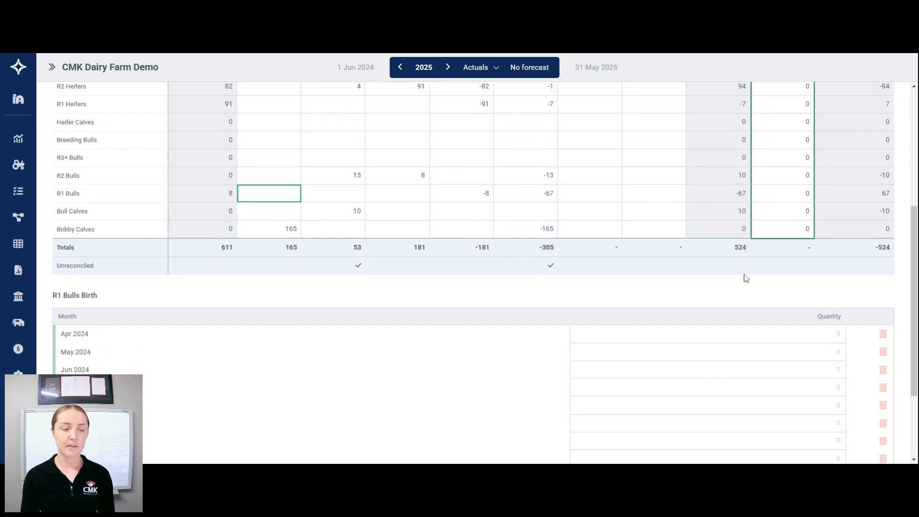
pyautogui.click(814, 376)
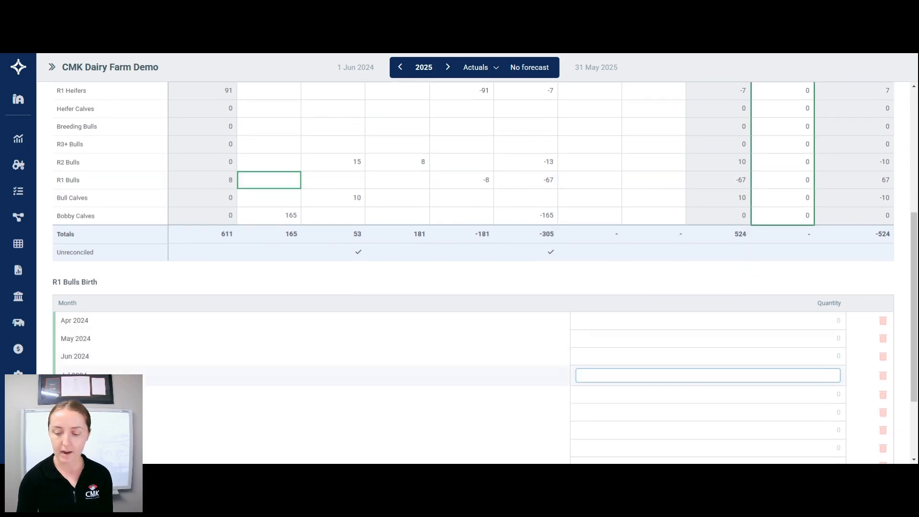
pyautogui.write('67')
pyautogui.click(856, 377)
# Record 97 R1 Heifers births in Jul 2024 and save the change
pyautogui.scroll(1, 754, 337)
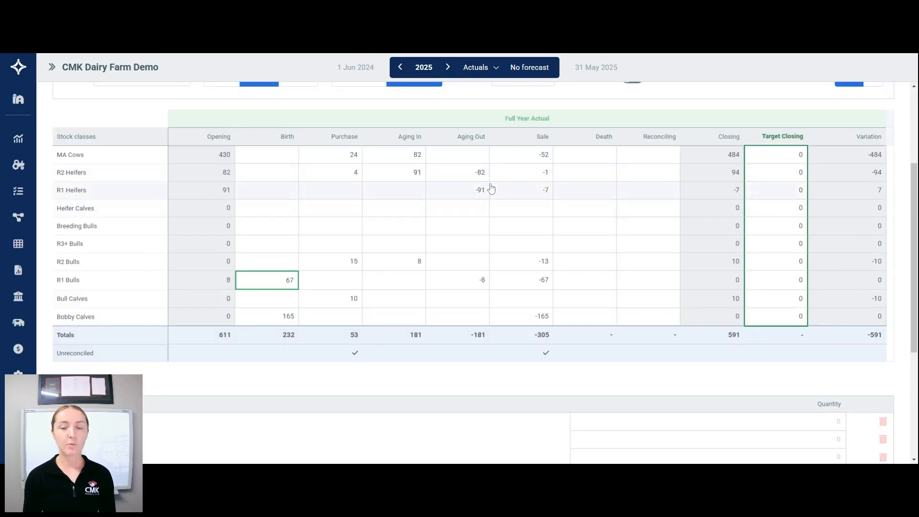
pyautogui.click(274, 197)
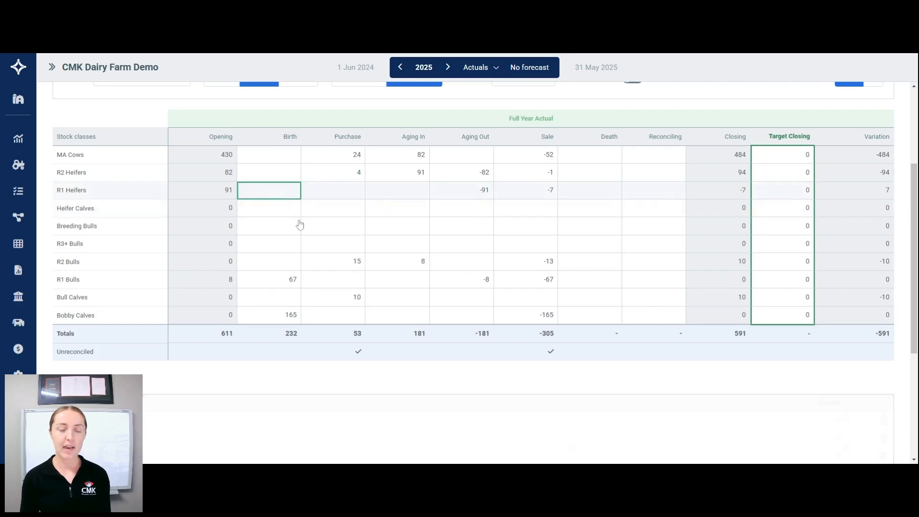
pyautogui.scroll(-1, 505, 337)
pyautogui.scroll(-3, 796, 425)
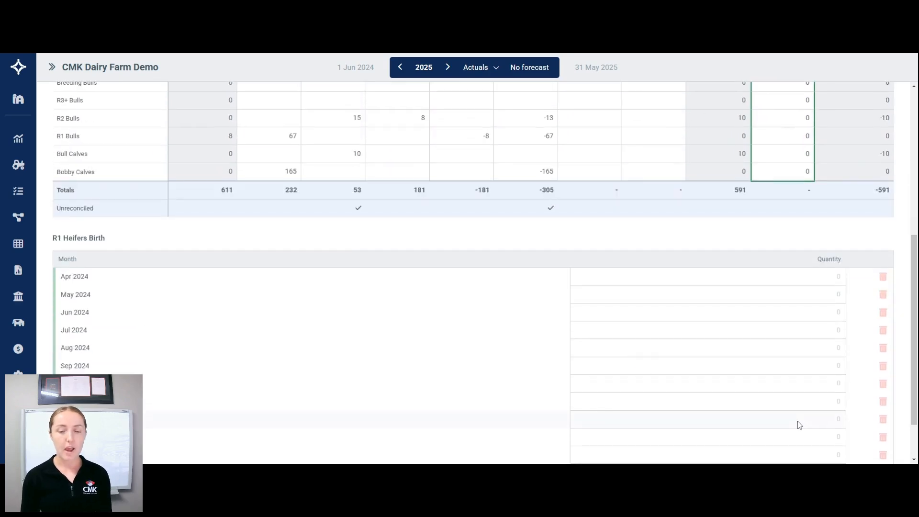
pyautogui.click(814, 282)
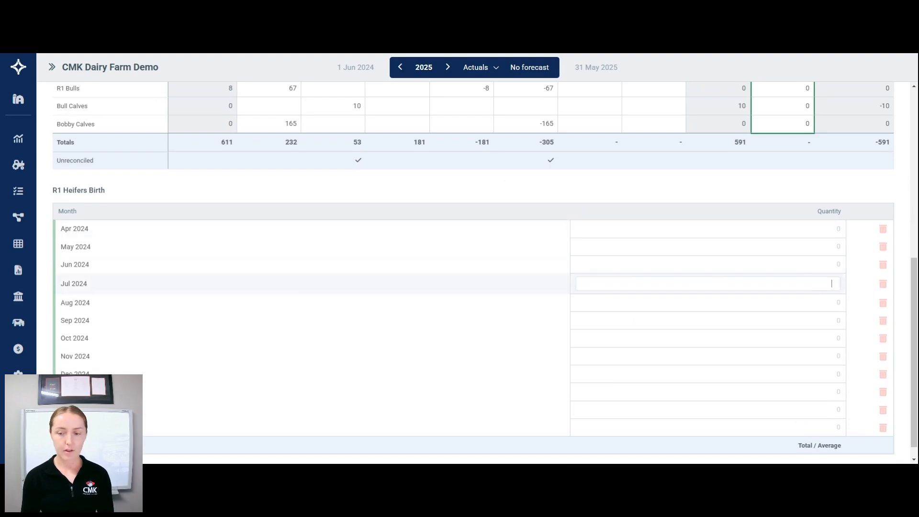
pyautogui.write('97')
pyautogui.click(861, 282)
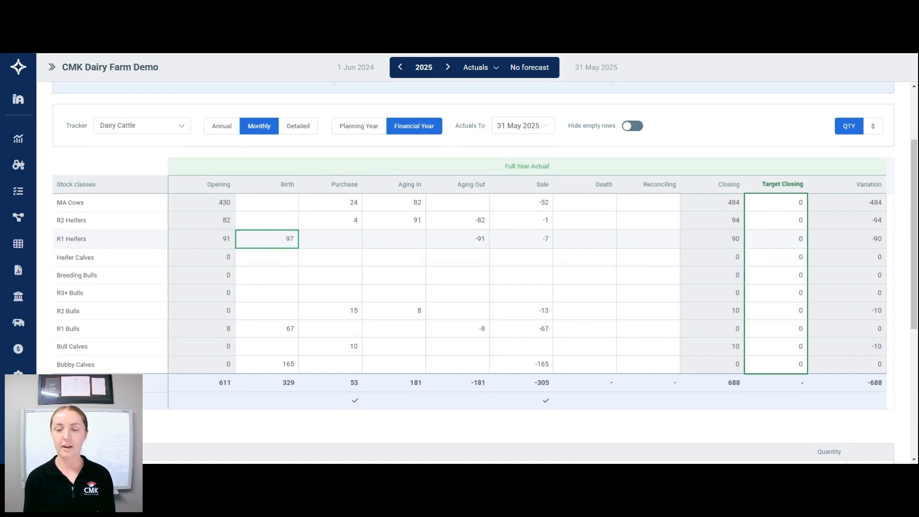
# Open the monthly death quantities for MA Cows
pyautogui.scroll(-1, 724, 252)
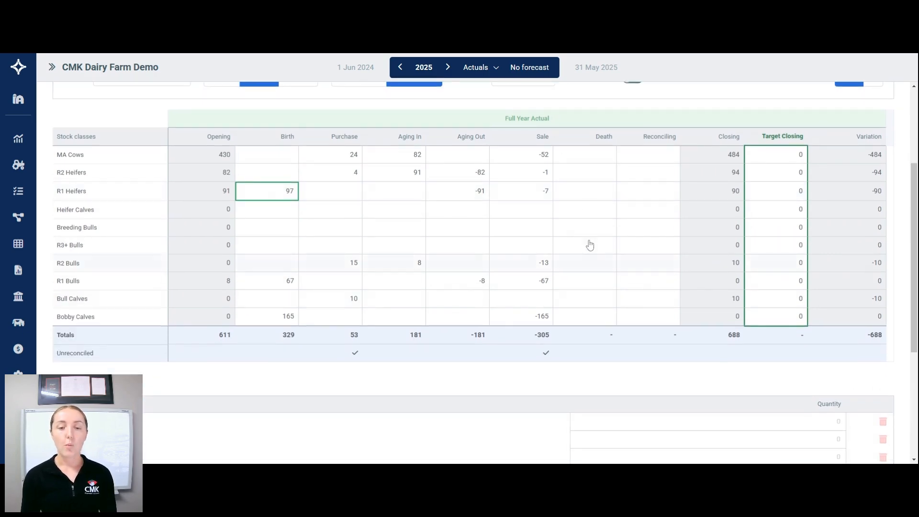
pyautogui.click(594, 157)
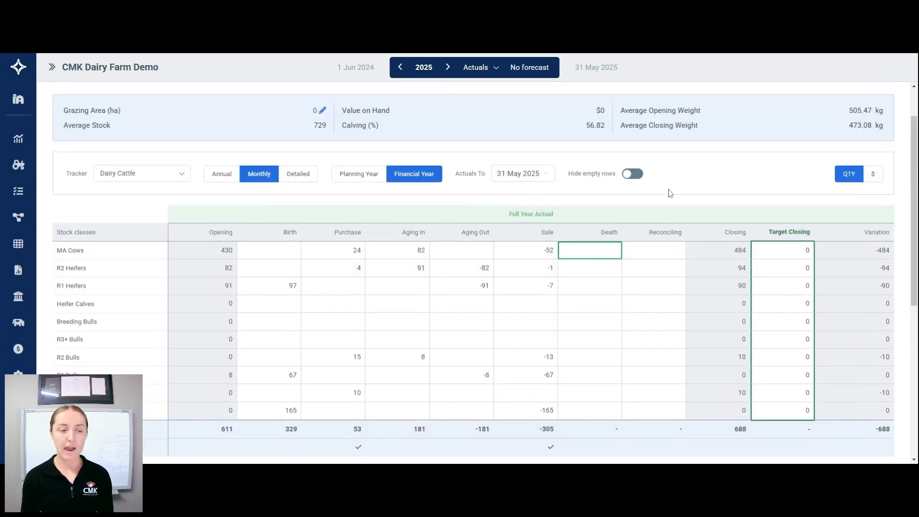
pyautogui.scroll(-4, 670, 259)
pyautogui.scroll(-2, 829, 328)
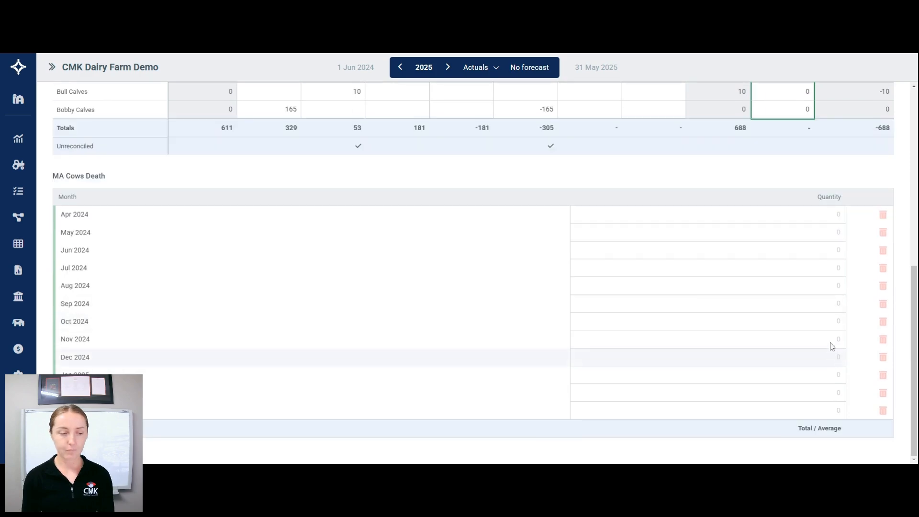